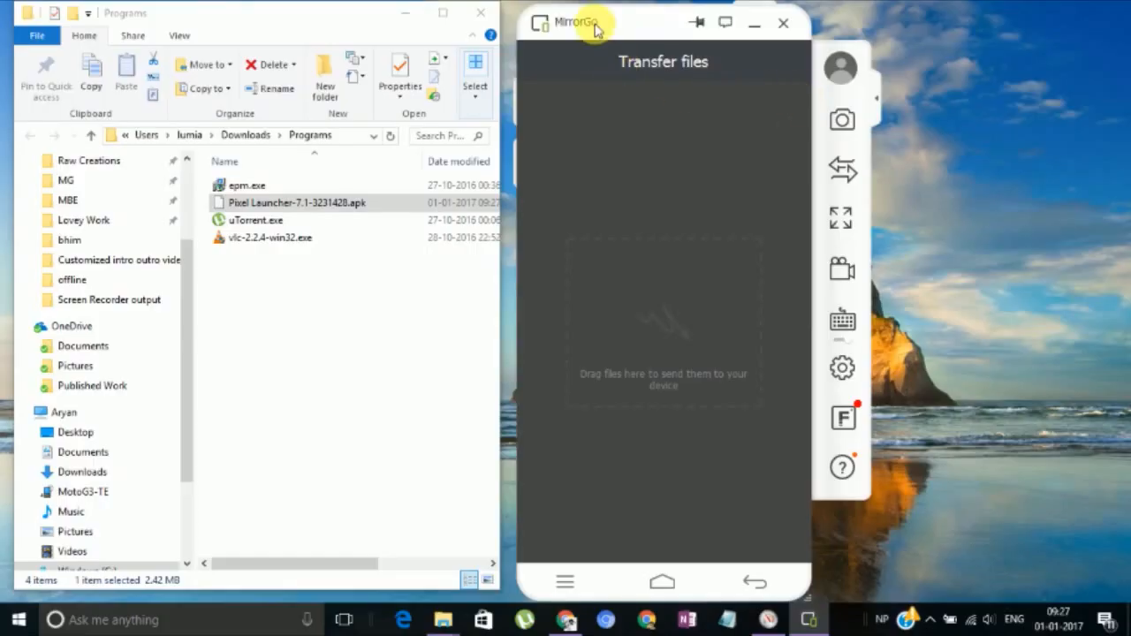
- Send Pixel Launcher-7.1-3231428.apk to the phone through the Transfer files drop zone
{"action": "left_click", "coordinate": [842, 169]}
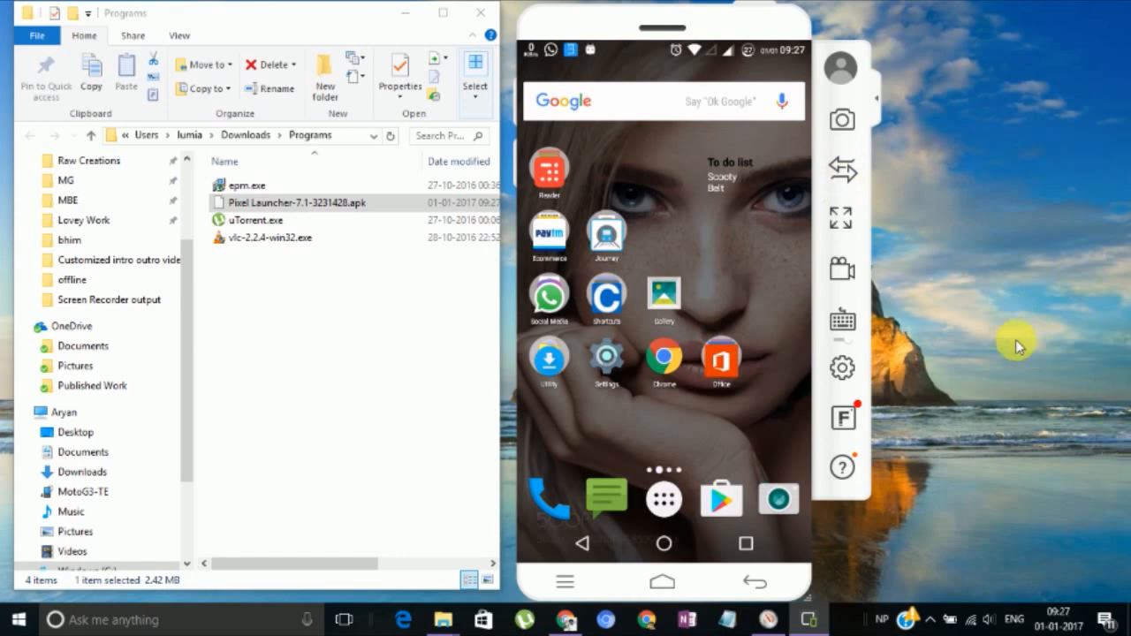
{"action": "left_click", "coordinate": [842, 170]}
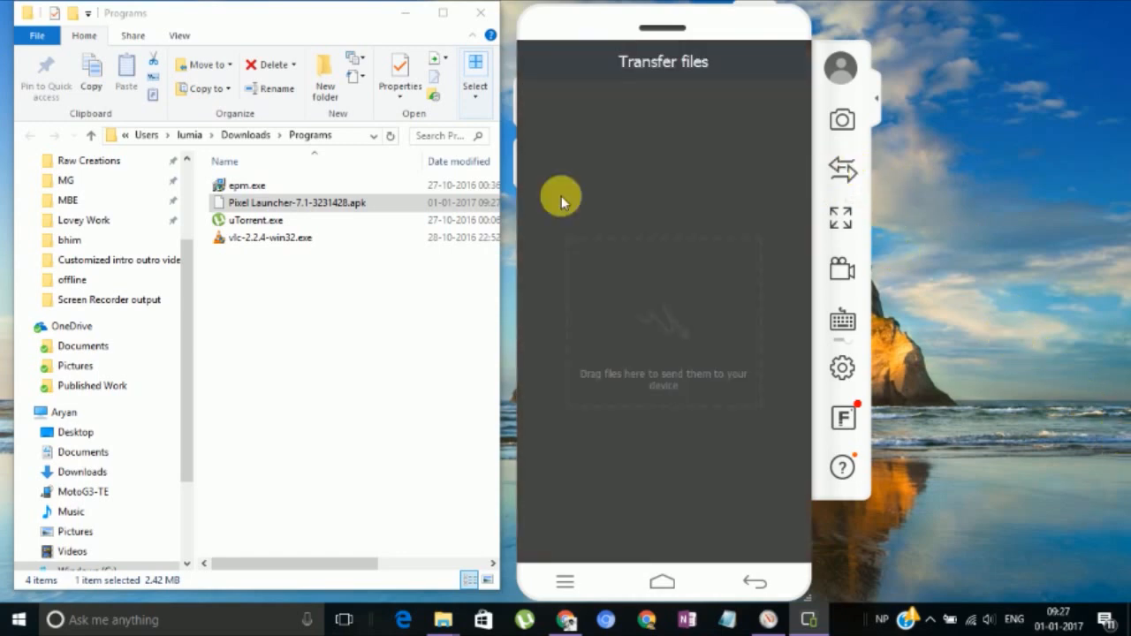
{"action": "left_click_drag", "start_coordinate": [316, 202], "coordinate": [699, 317]}
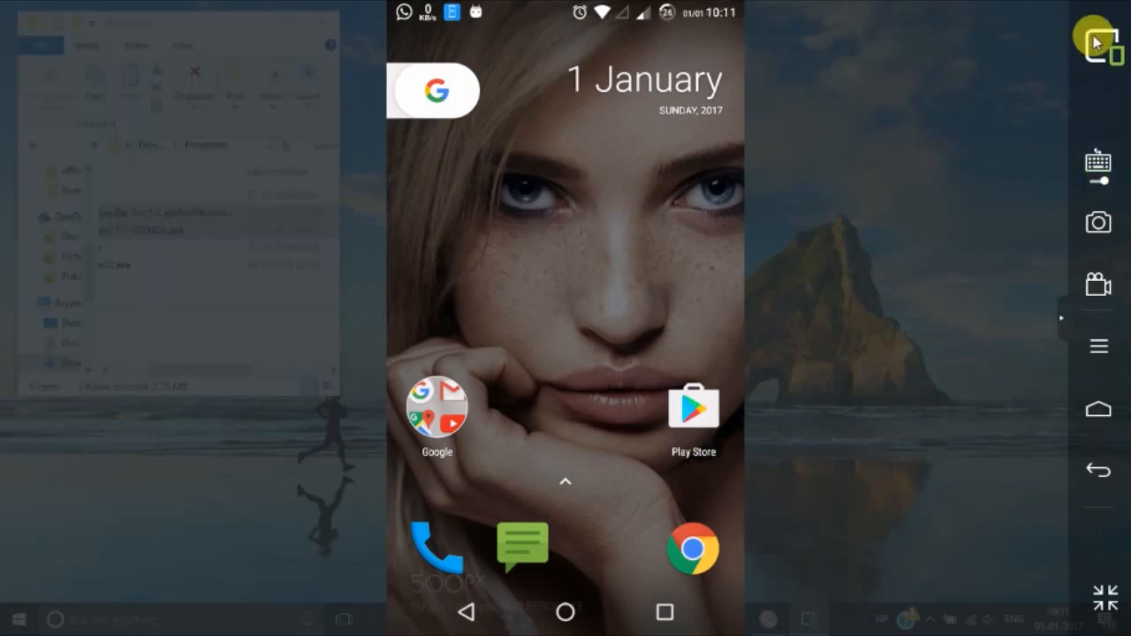
- Leave full-screen mirroring and send the Material Status Bar Pro apk to the phone for installation
{"action": "left_click", "coordinate": [1102, 615]}
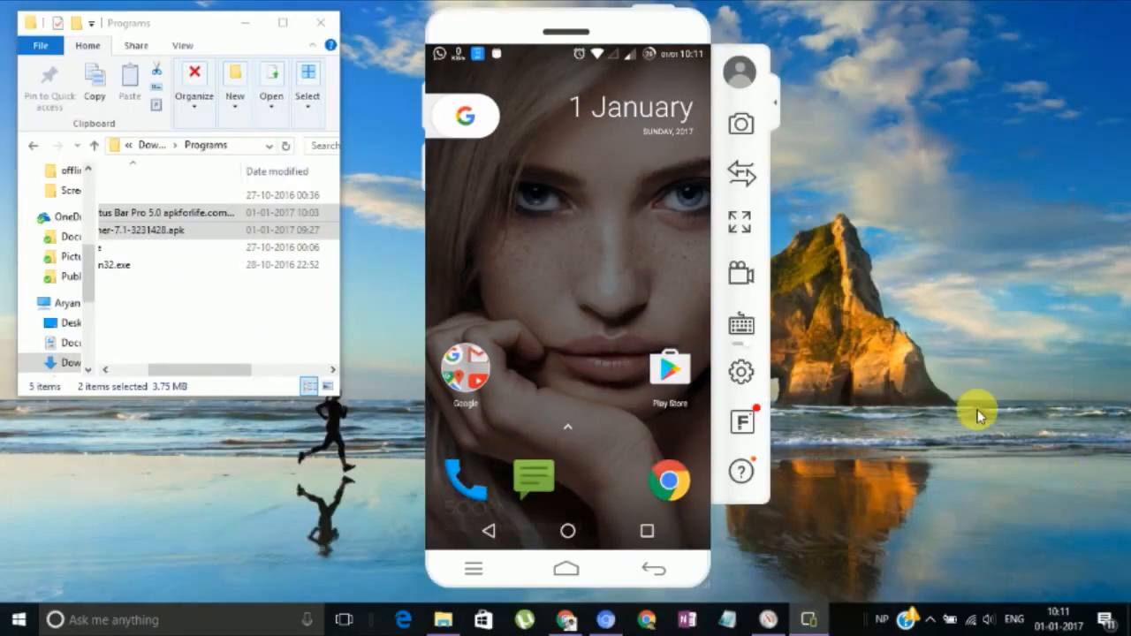
{"action": "left_click", "coordinate": [742, 173]}
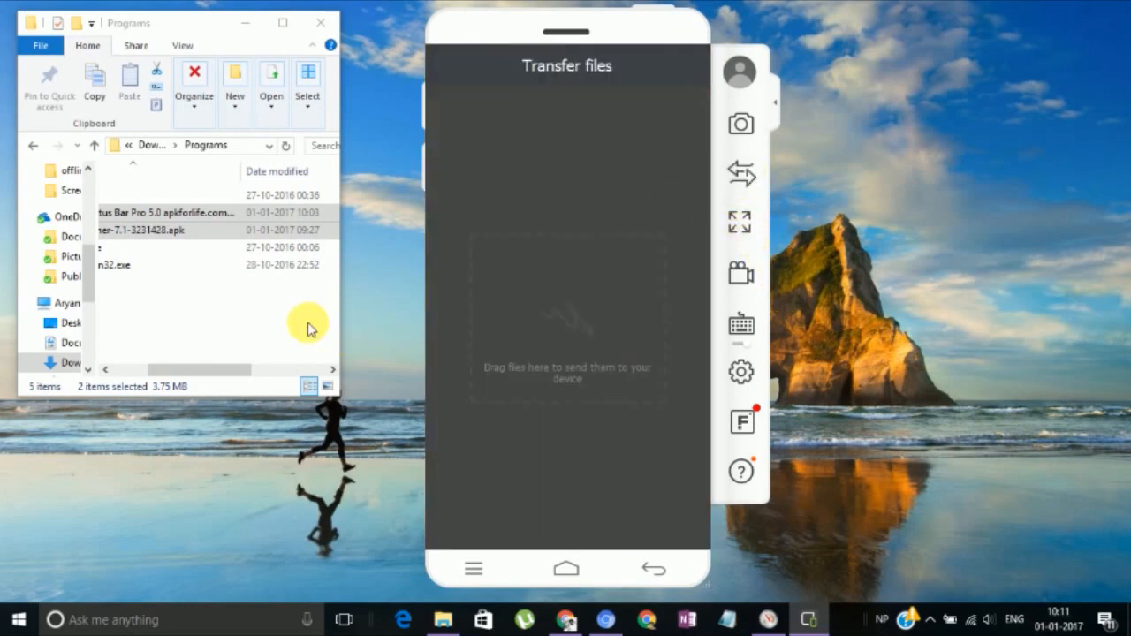
{"action": "left_click_drag", "start_coordinate": [235, 371], "coordinate": [198, 371]}
{"action": "left_click", "coordinate": [198, 316]}
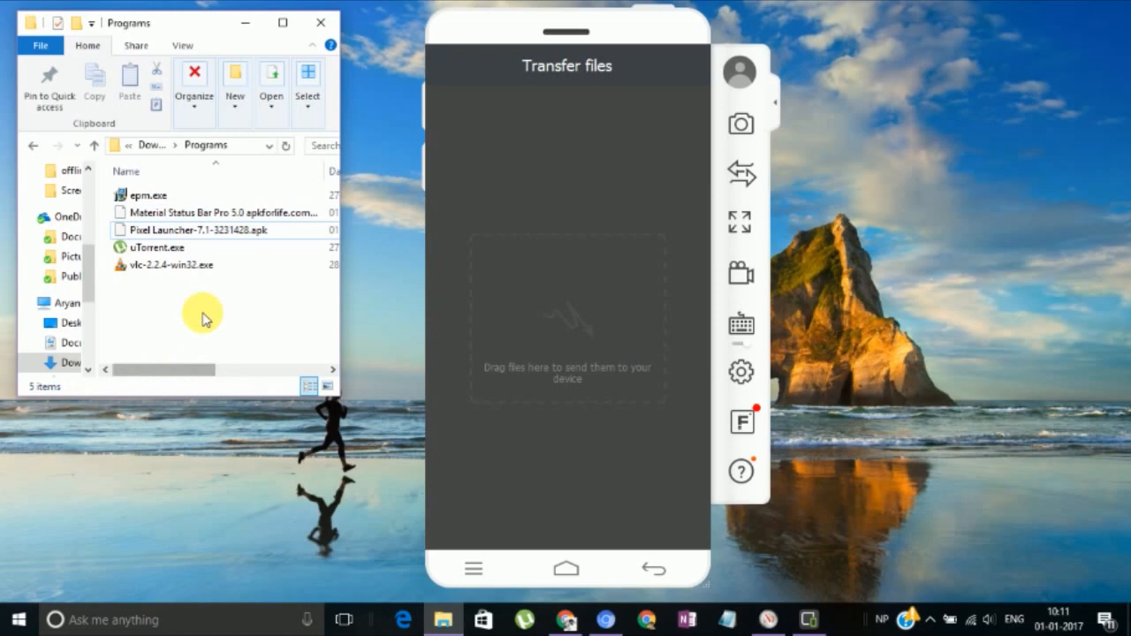
{"action": "left_click_drag", "start_coordinate": [177, 213], "coordinate": [542, 360]}
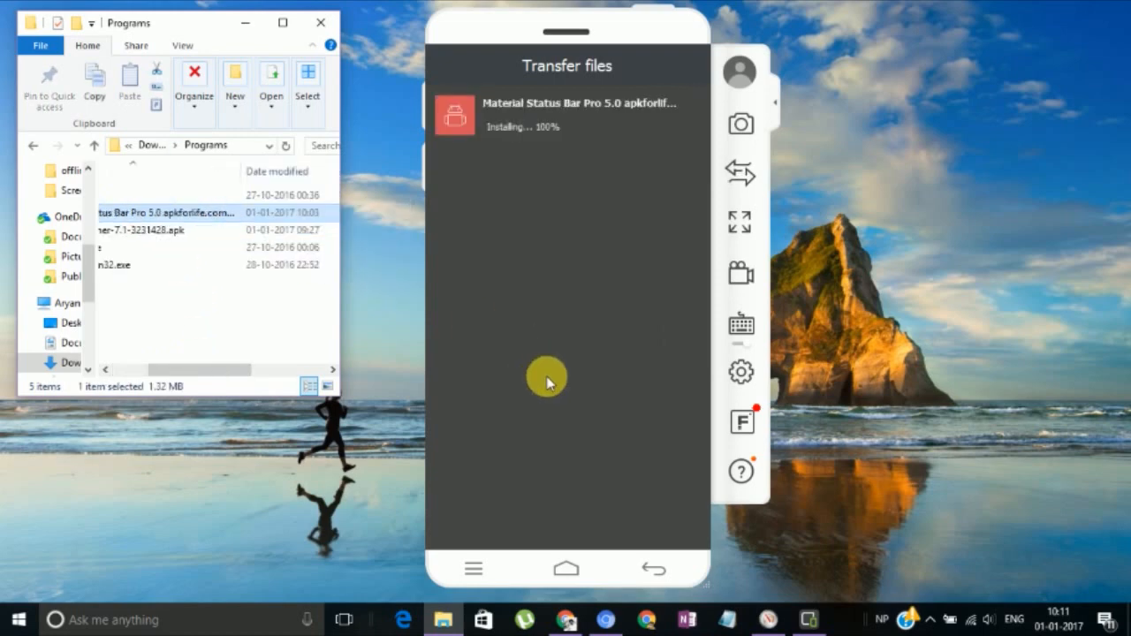